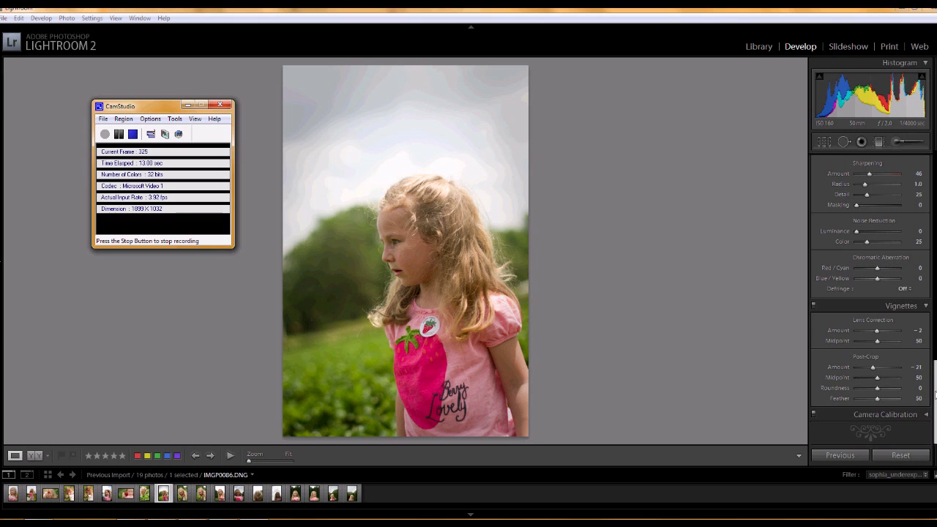
Scroll the Develop panel to show the Tone Curve and HSL Saturation sections for IMGP0086.DNG.
{"action": "left_click_drag", "start_coordinate": [935, 403], "coordinate": [935, 265]}
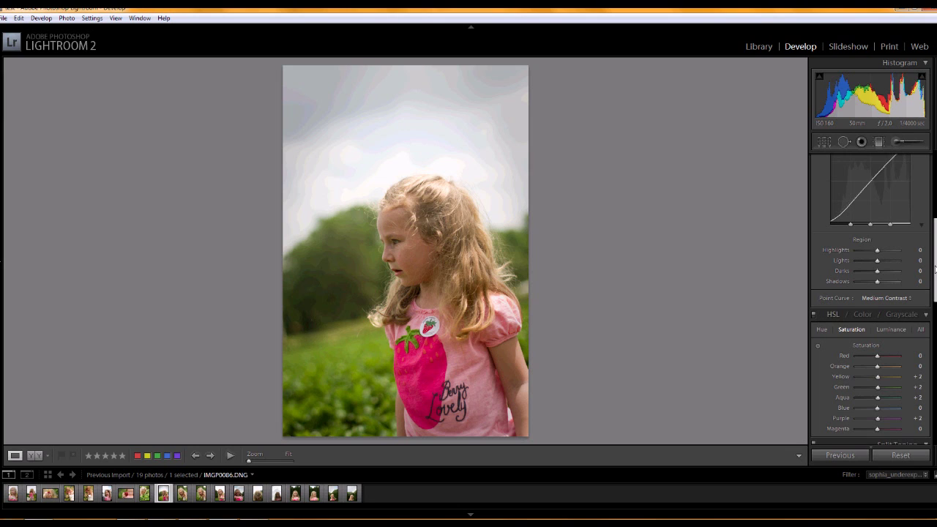
{"action": "scroll", "coordinate": [936, 270], "scroll_direction": "down", "scroll_amount": 5}
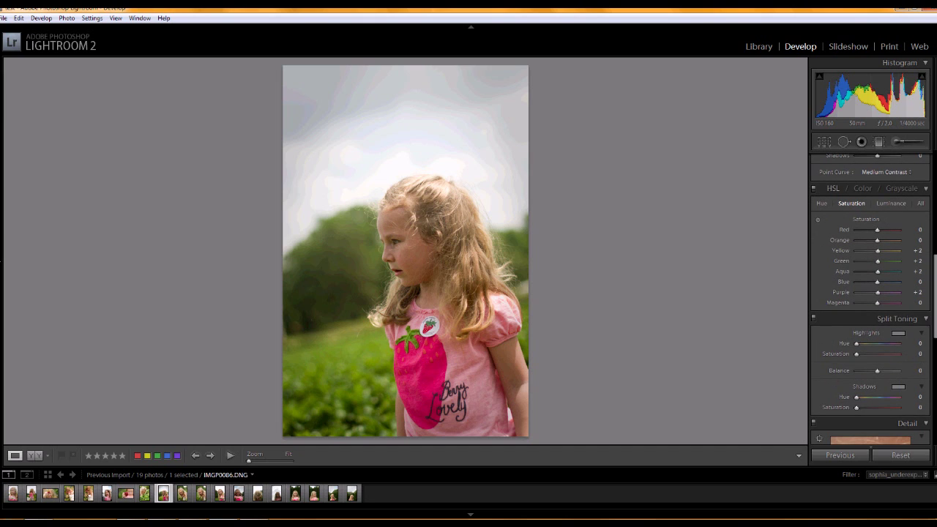
{"action": "scroll", "coordinate": [919, 302], "scroll_direction": "up", "scroll_amount": 1}
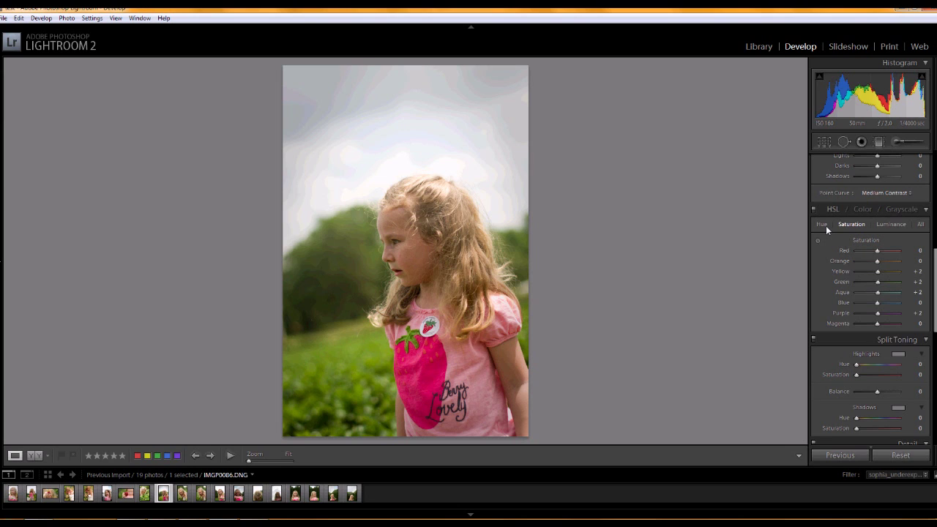
{"action": "left_click", "coordinate": [859, 209]}
{"action": "left_click", "coordinate": [892, 210]}
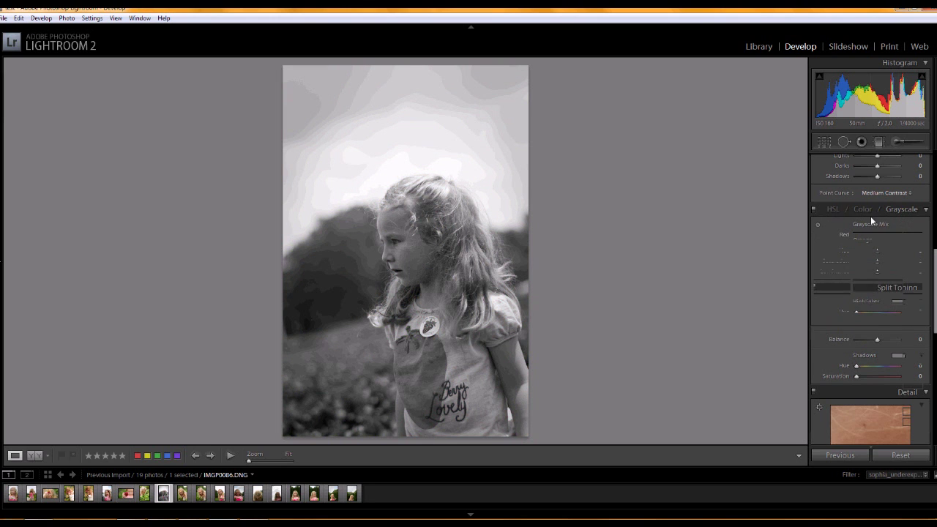
{"action": "left_click", "coordinate": [835, 209]}
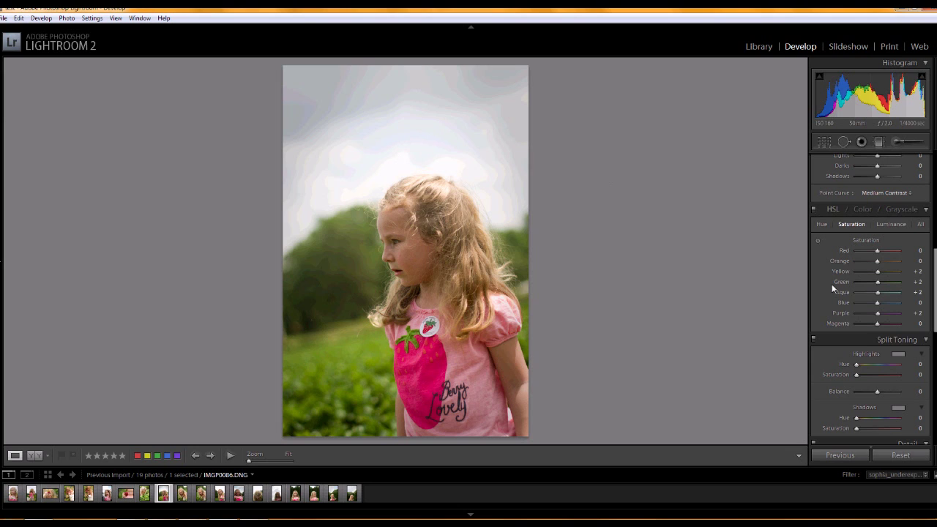
Push Aqua saturation to +100 for the sky, then darken Green luminance to -69.
{"action": "left_click_drag", "start_coordinate": [878, 292], "coordinate": [830, 303]}
{"action": "left_click", "coordinate": [891, 224]}
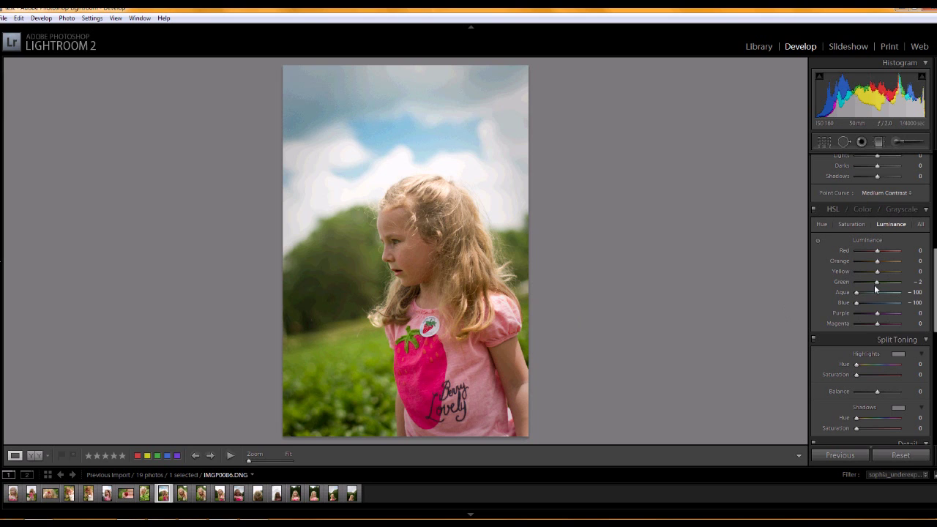
{"action": "left_click_drag", "start_coordinate": [878, 288], "coordinate": [863, 287]}
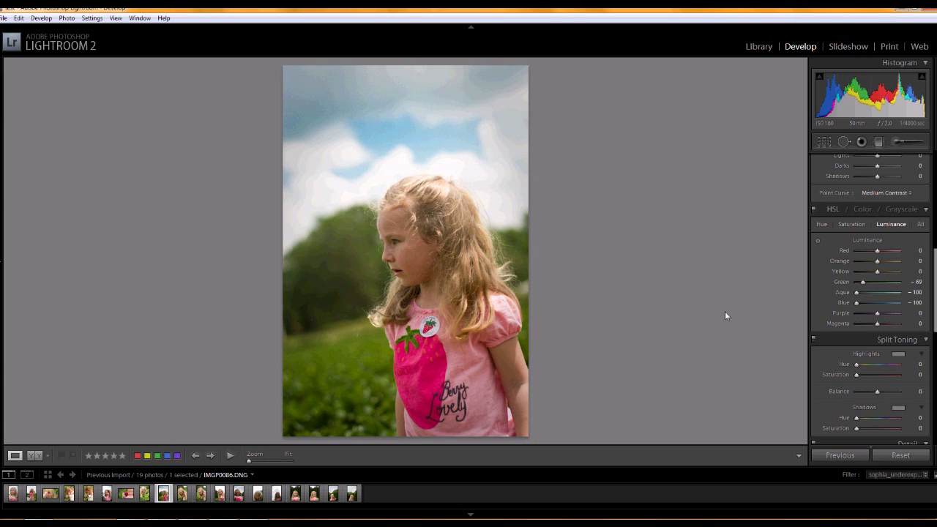
Set HSL saturation to Green -24, Magenta -86 and Yellow +10.
{"action": "left_click", "coordinate": [852, 224]}
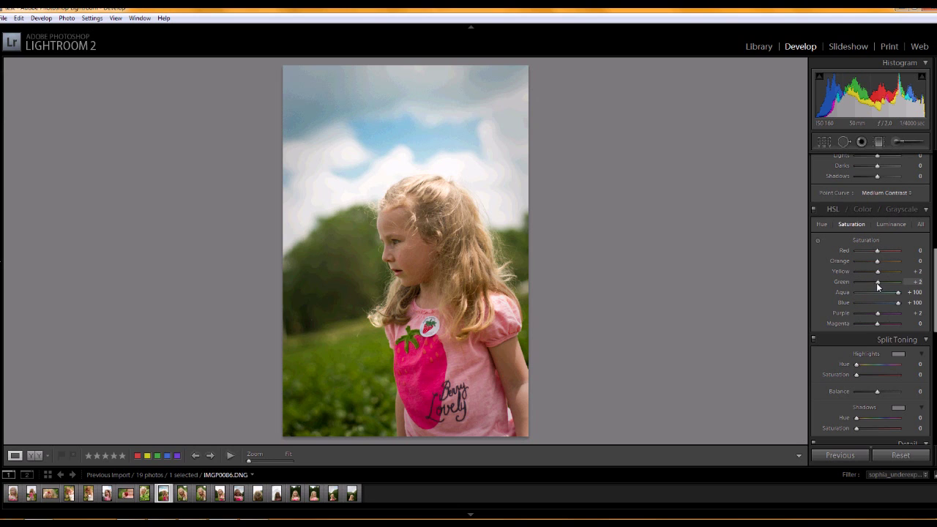
{"action": "left_click_drag", "start_coordinate": [878, 287], "coordinate": [873, 286]}
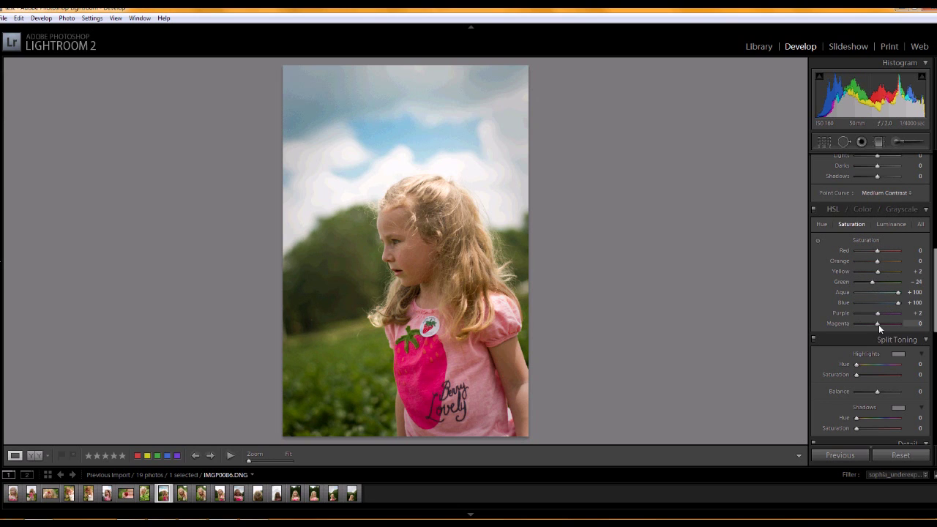
{"action": "left_click_drag", "start_coordinate": [879, 324], "coordinate": [861, 328]}
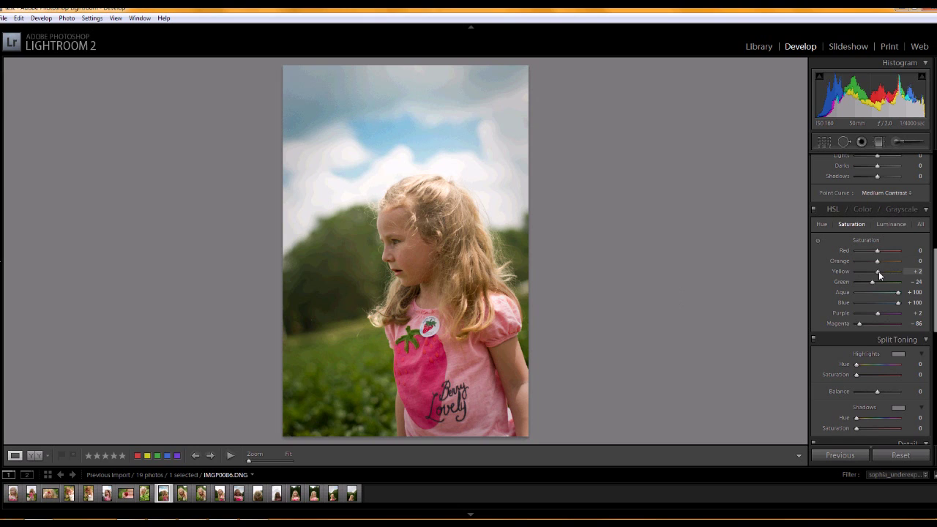
{"action": "left_click_drag", "start_coordinate": [878, 272], "coordinate": [884, 274]}
Brighten Yellow luminance to +43 to lift the blonde hair.
{"action": "left_click", "coordinate": [891, 224]}
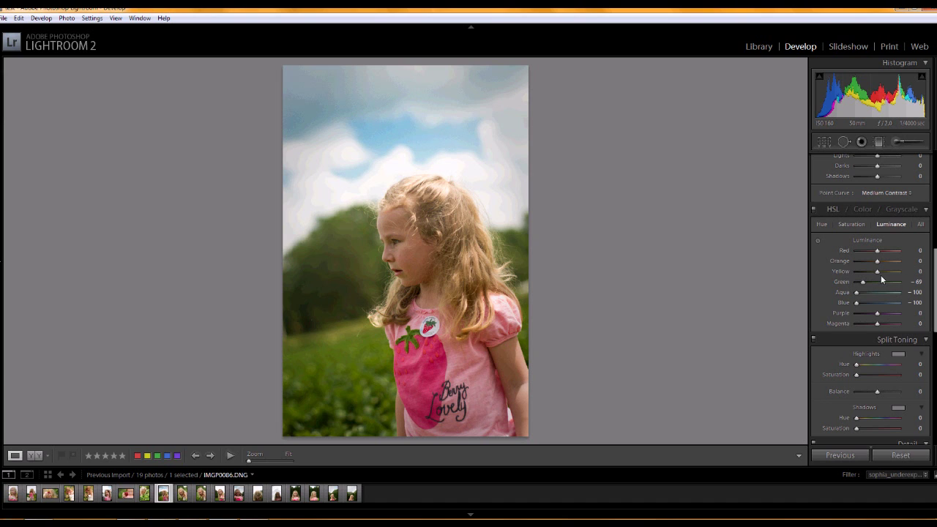
{"action": "left_click_drag", "start_coordinate": [881, 271], "coordinate": [888, 275]}
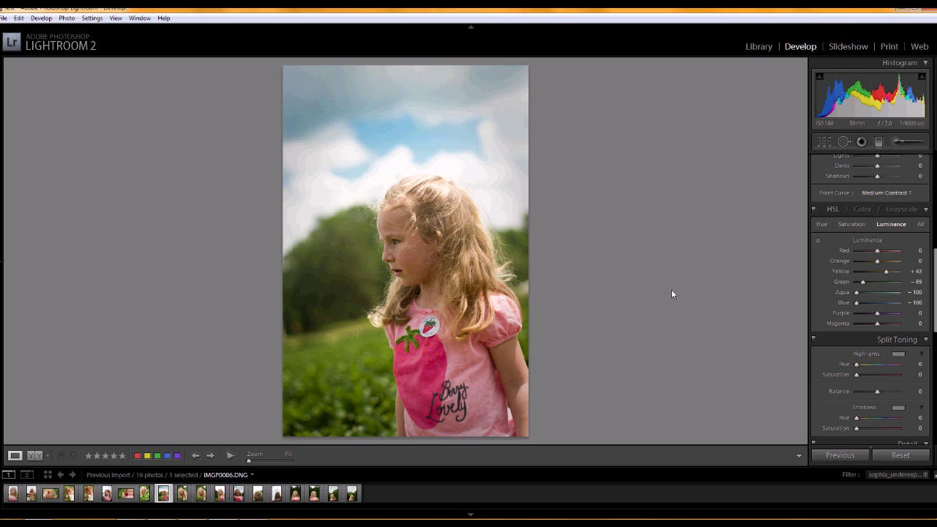
{"action": "scroll", "coordinate": [931, 270], "scroll_direction": "up", "scroll_amount": 10}
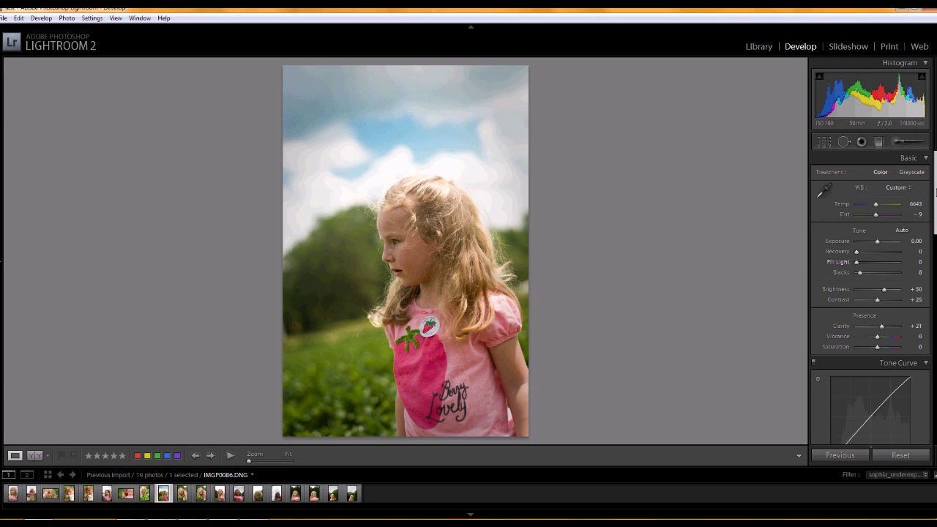
{"action": "scroll", "coordinate": [934, 190], "scroll_direction": "down", "scroll_amount": 3}
{"action": "scroll", "coordinate": [935, 205], "scroll_direction": "down", "scroll_amount": 2}
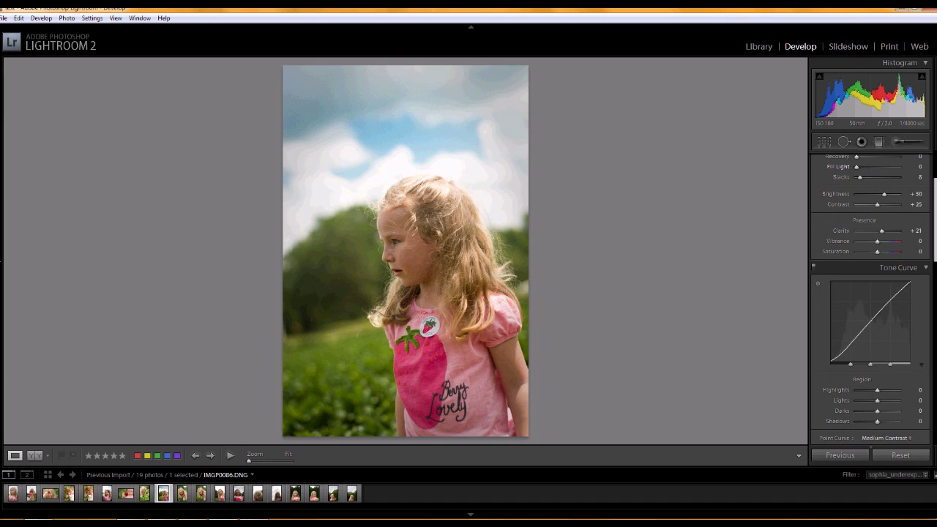
{"action": "scroll", "coordinate": [870, 293], "scroll_direction": "down", "scroll_amount": 7}
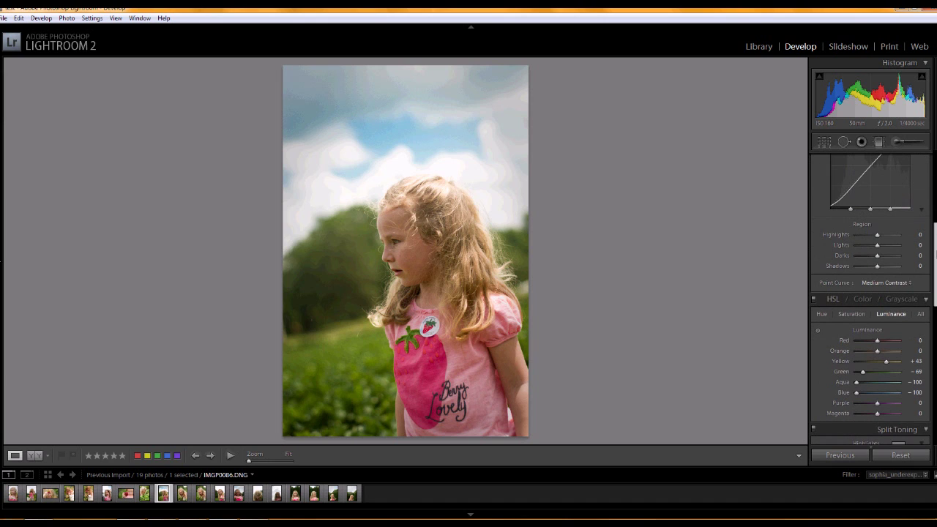
{"action": "scroll", "coordinate": [871, 293], "scroll_direction": "down", "scroll_amount": 2}
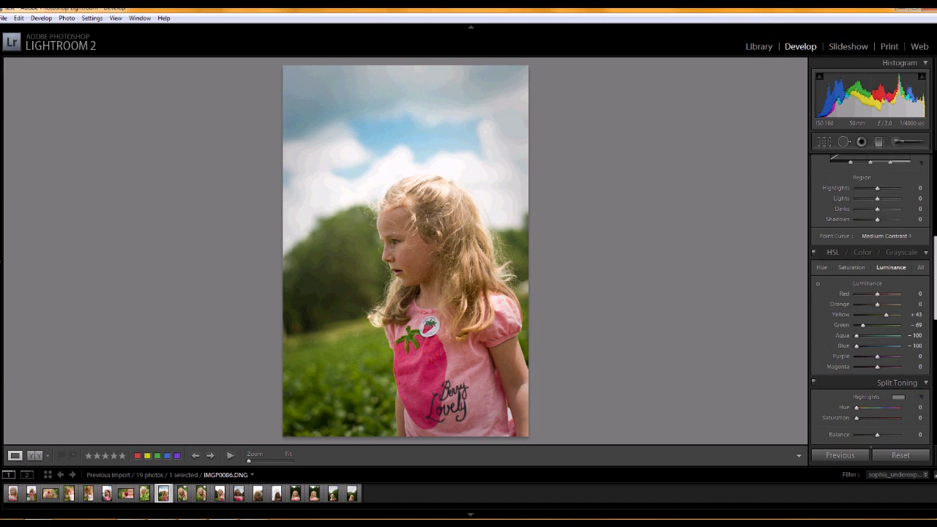
{"action": "left_click", "coordinate": [814, 252]}
{"action": "left_click", "coordinate": [814, 252]}
{"action": "left_click", "coordinate": [813, 254]}
{"action": "left_click", "coordinate": [813, 253]}
{"action": "left_click", "coordinate": [813, 254]}
{"action": "left_click", "coordinate": [813, 253]}
{"action": "left_click", "coordinate": [813, 253]}
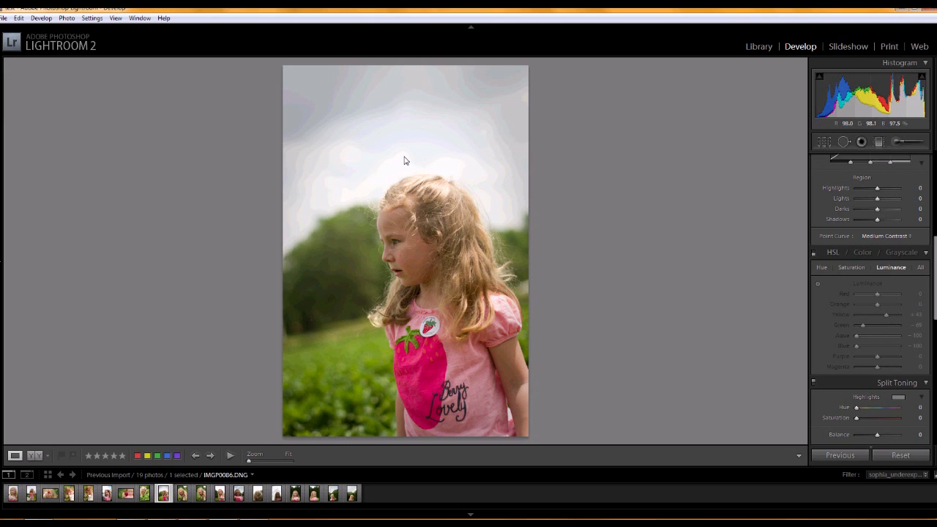
{"action": "left_click", "coordinate": [812, 253]}
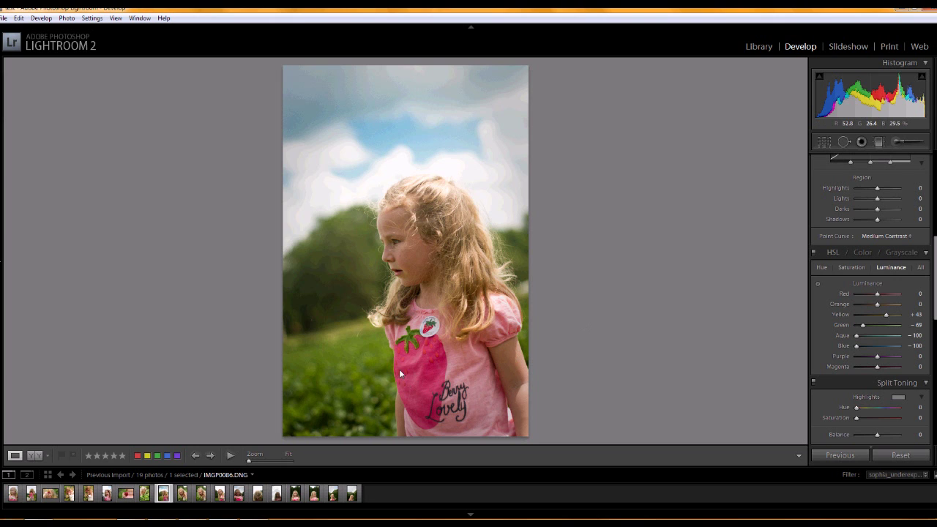
{"action": "left_click", "coordinate": [314, 323]}
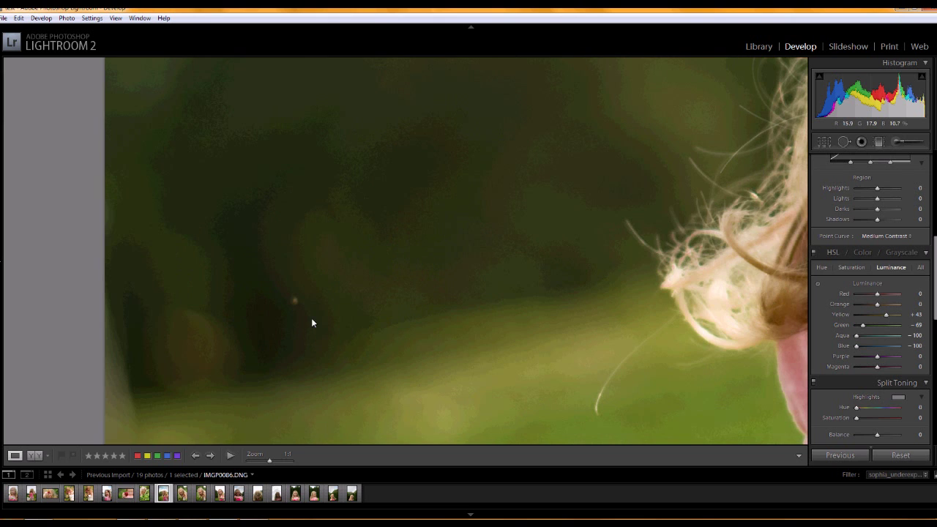
{"action": "left_click", "coordinate": [309, 326]}
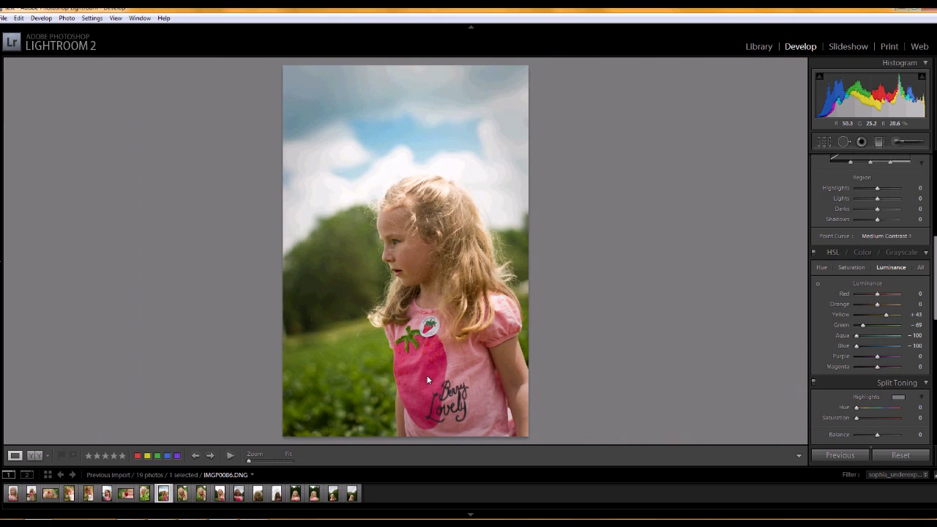